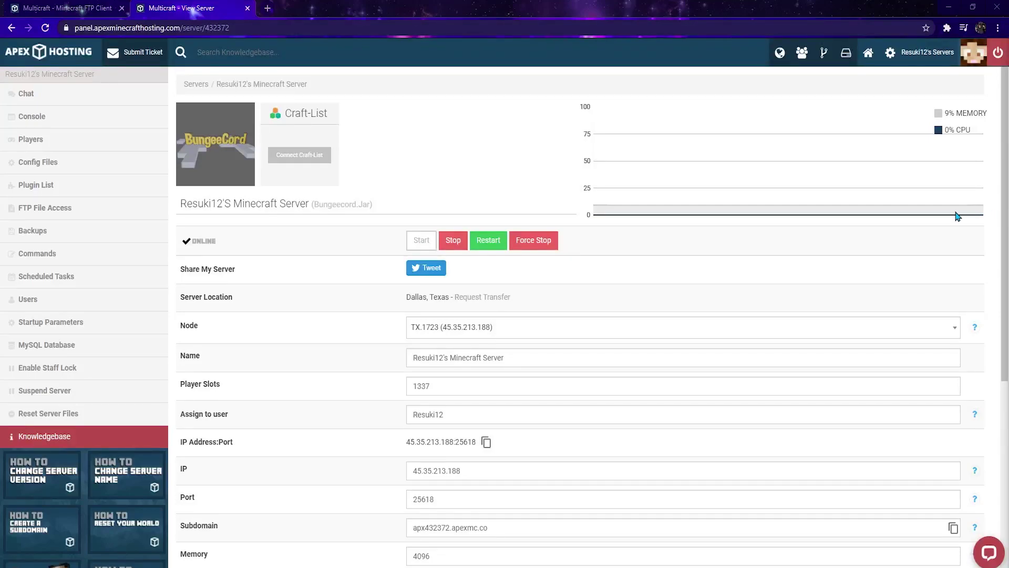
Browse the list of available server jars and close it, keeping BungeeCord.
scroll(428, 326, down, 4)
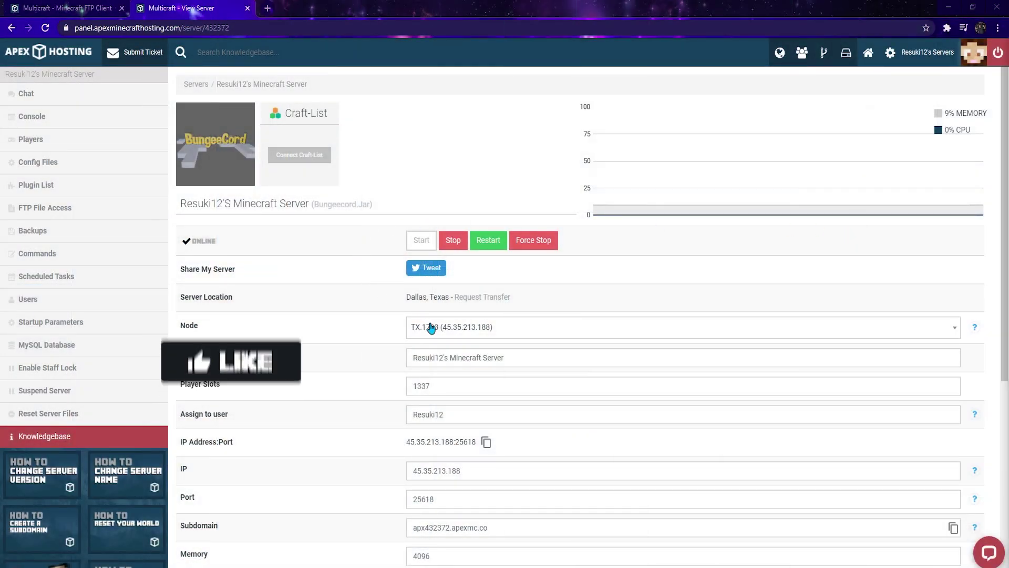
scroll(431, 328, down, 4)
click(476, 419)
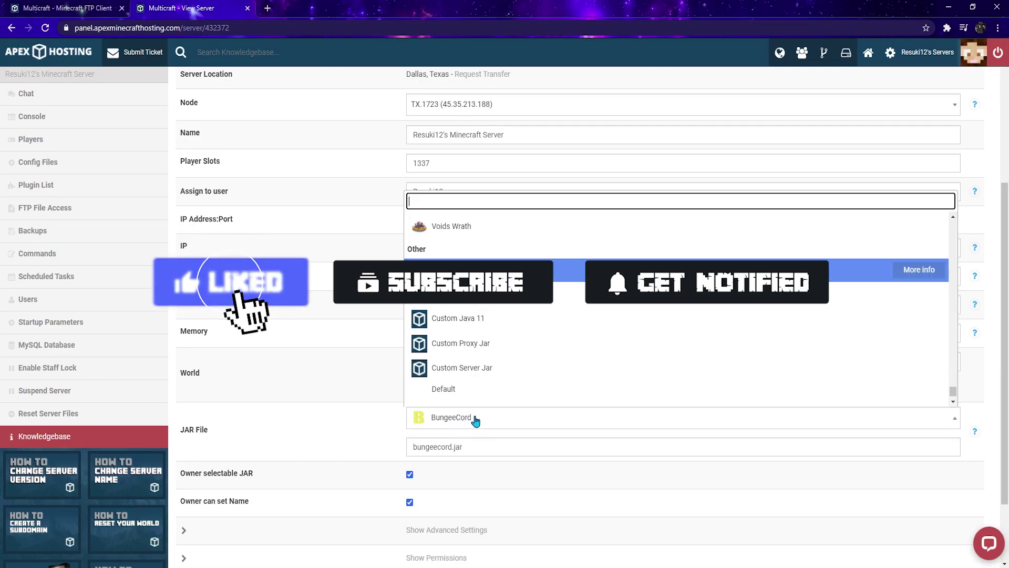
scroll(499, 310, down, 2)
scroll(505, 308, up, 8)
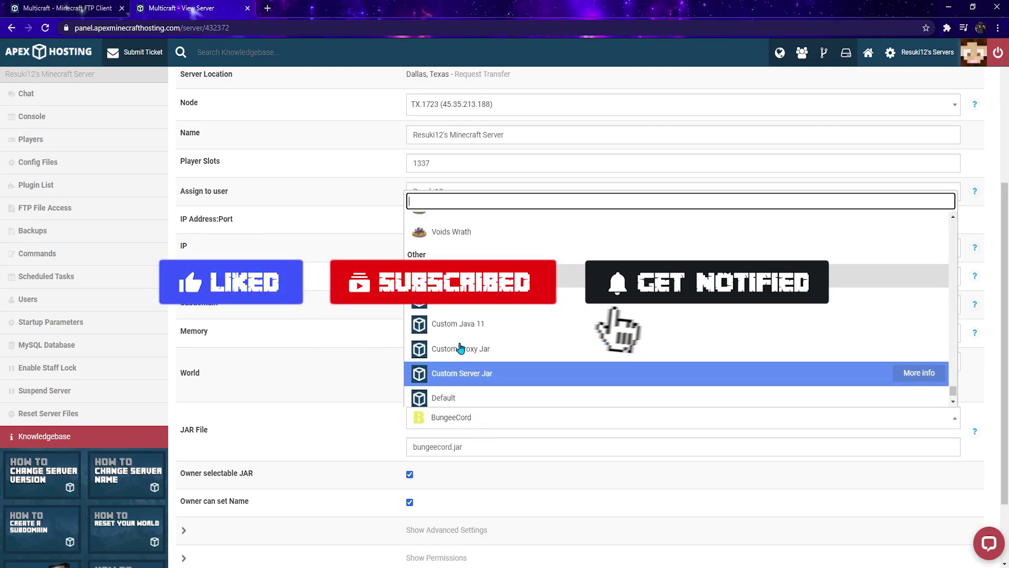
scroll(505, 305, up, 10)
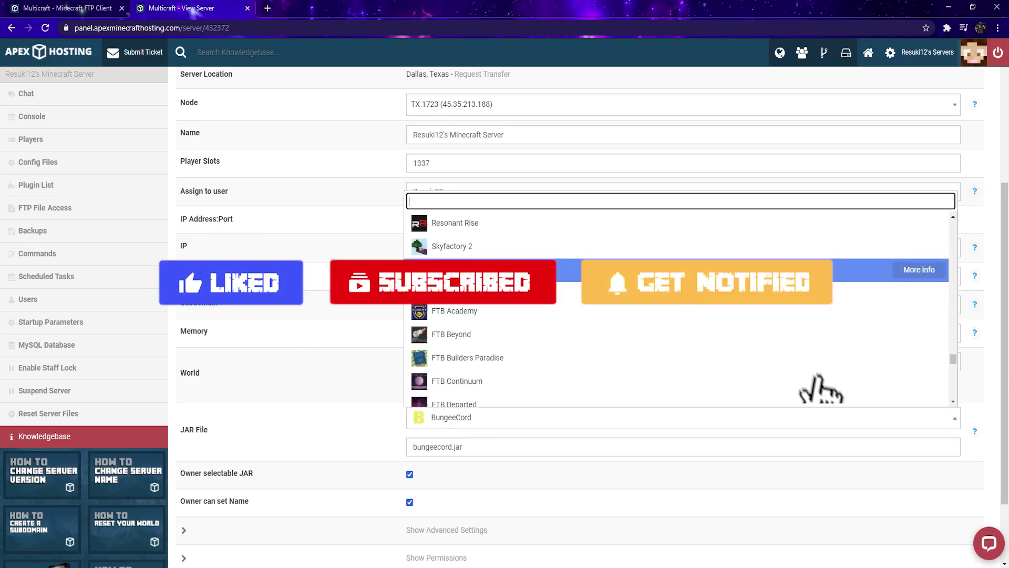
scroll(499, 294, up, 15)
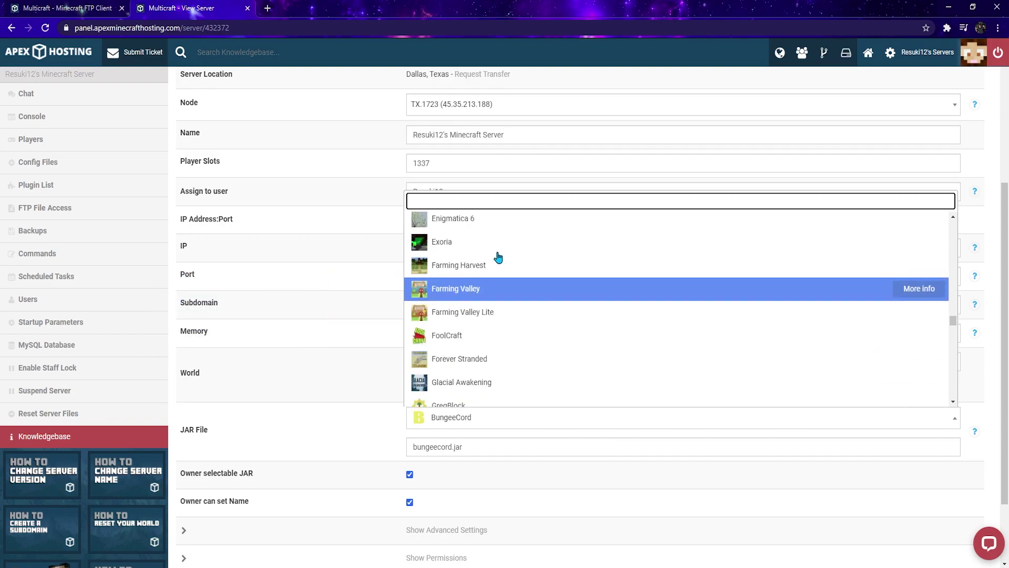
scroll(502, 274, up, 10)
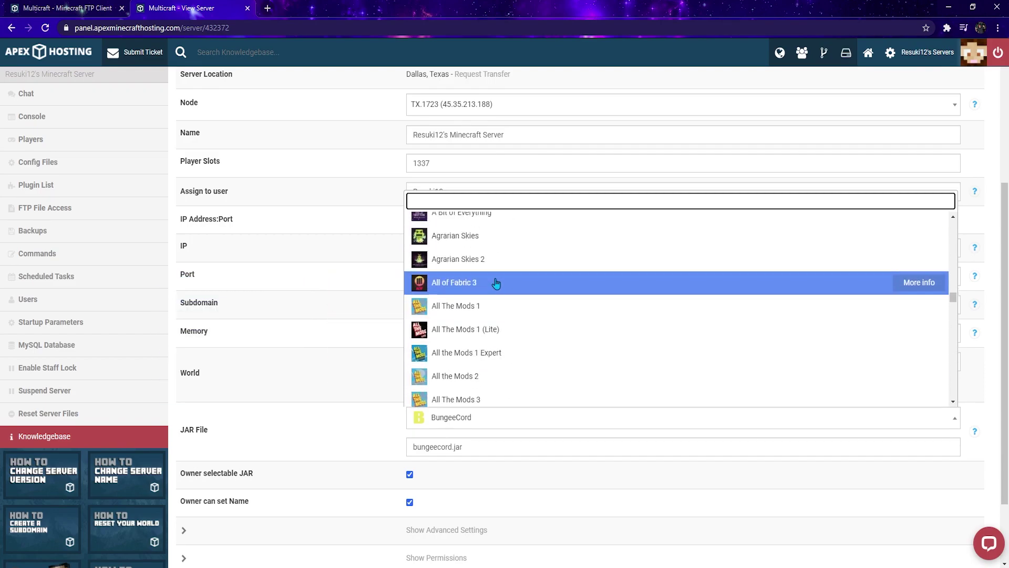
click(469, 435)
scroll(384, 411, up, 5)
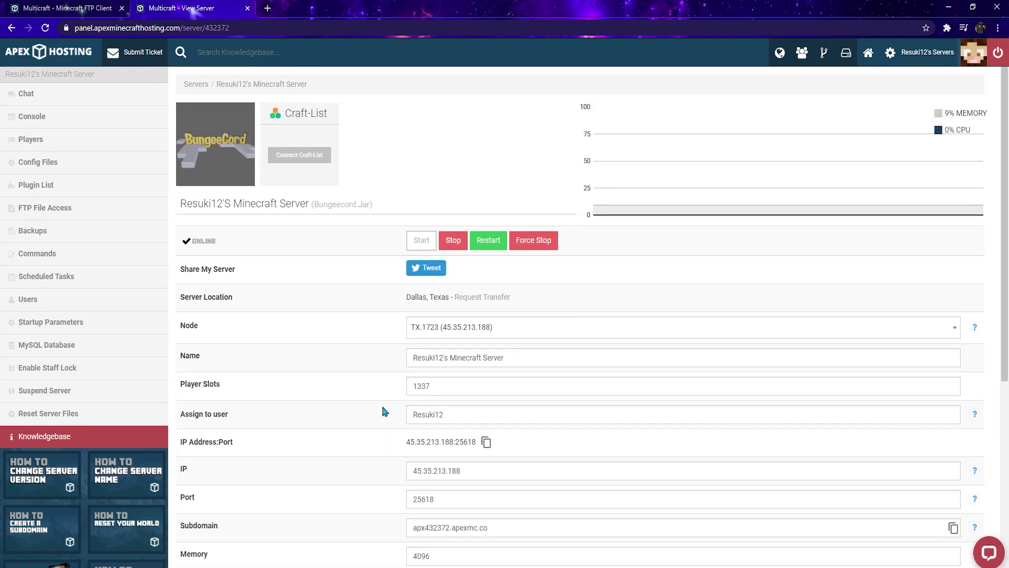
Log in to the server's web file browser and open the world folder.
click(73, 208)
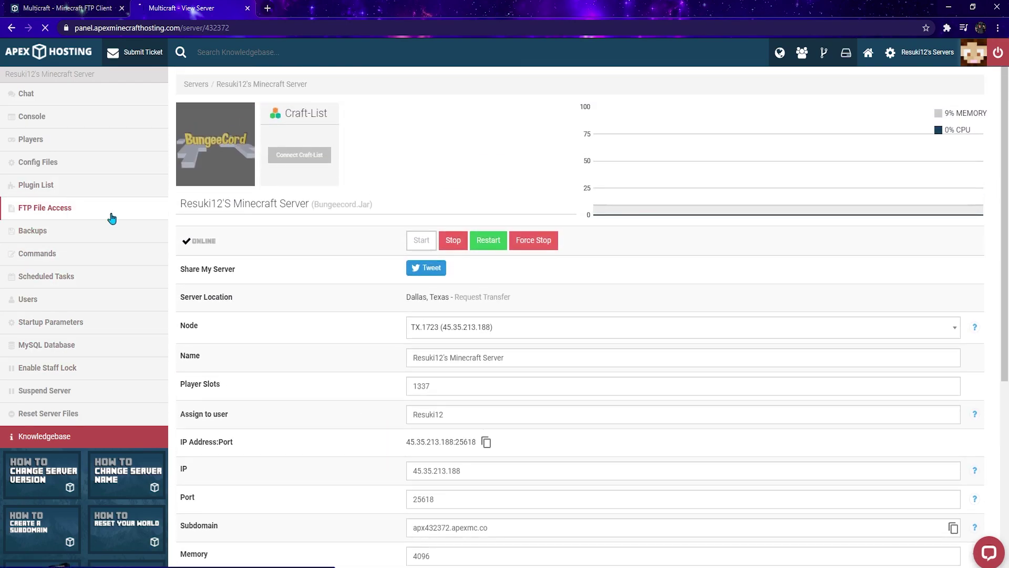
click(787, 269)
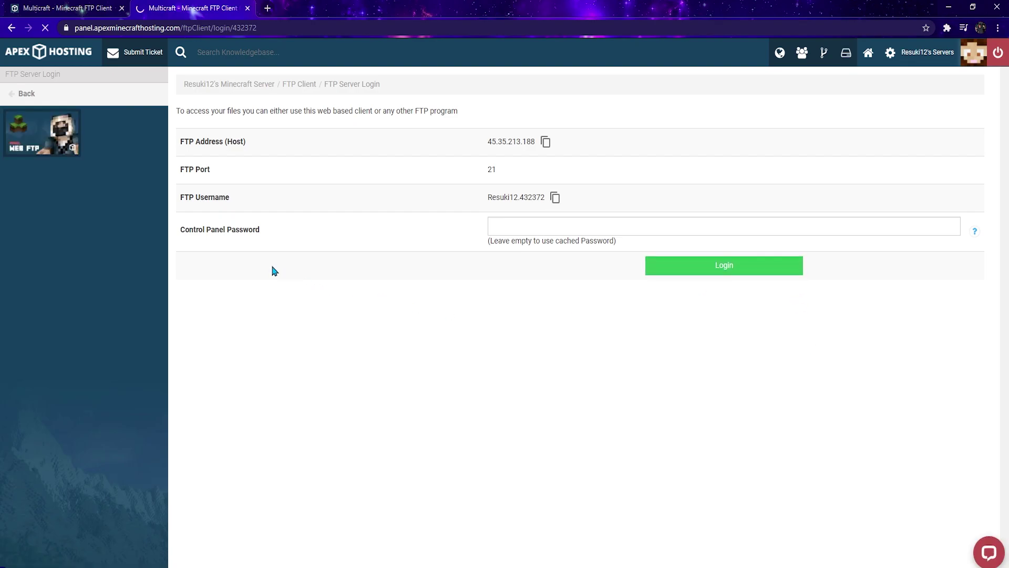
scroll(244, 284, down, 1)
scroll(248, 287, down, 1)
scroll(253, 316, up, 1)
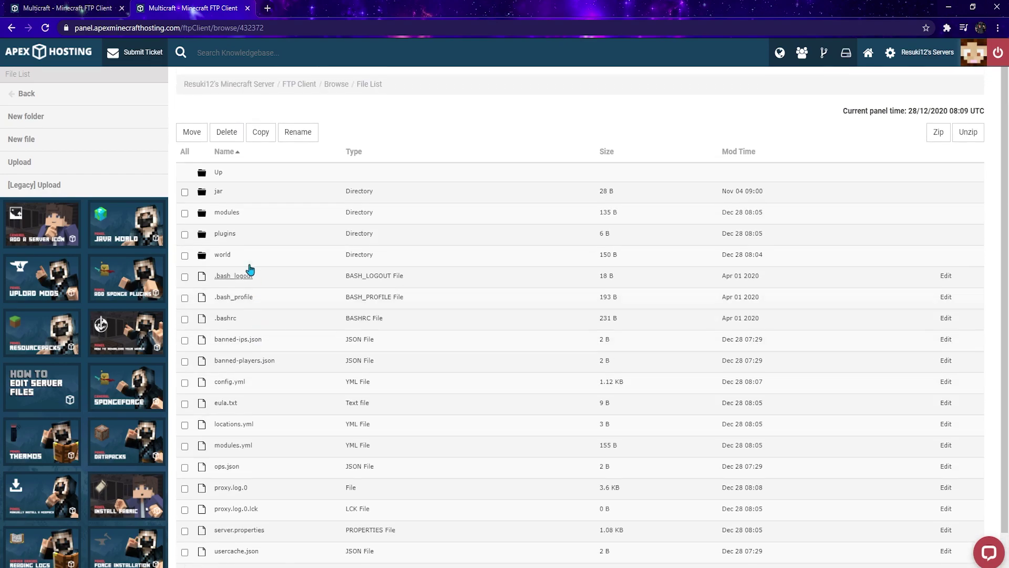
click(227, 256)
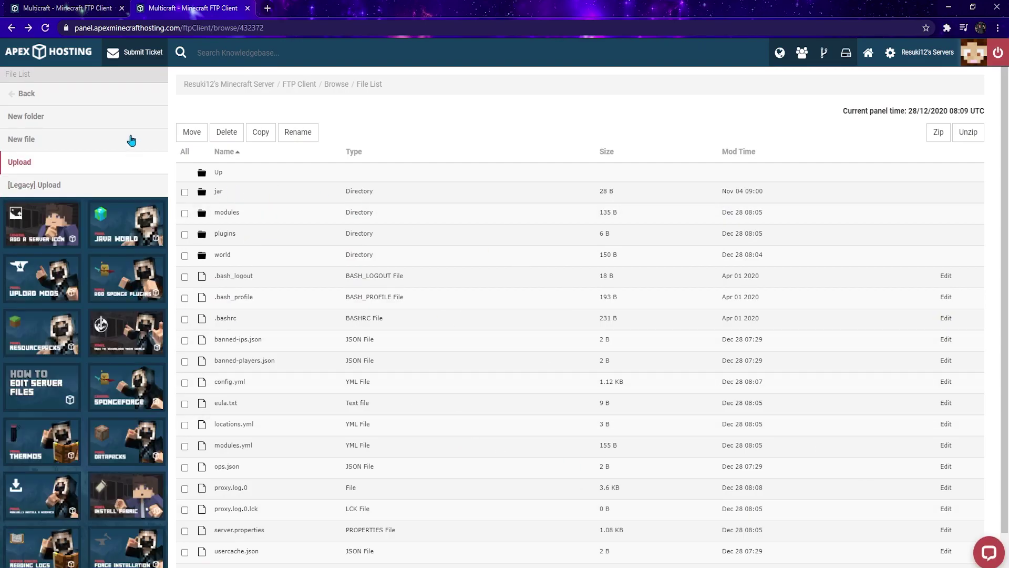
Return to the server overview, then bring up the PaperMC homepage and point out its logo.
click(224, 86)
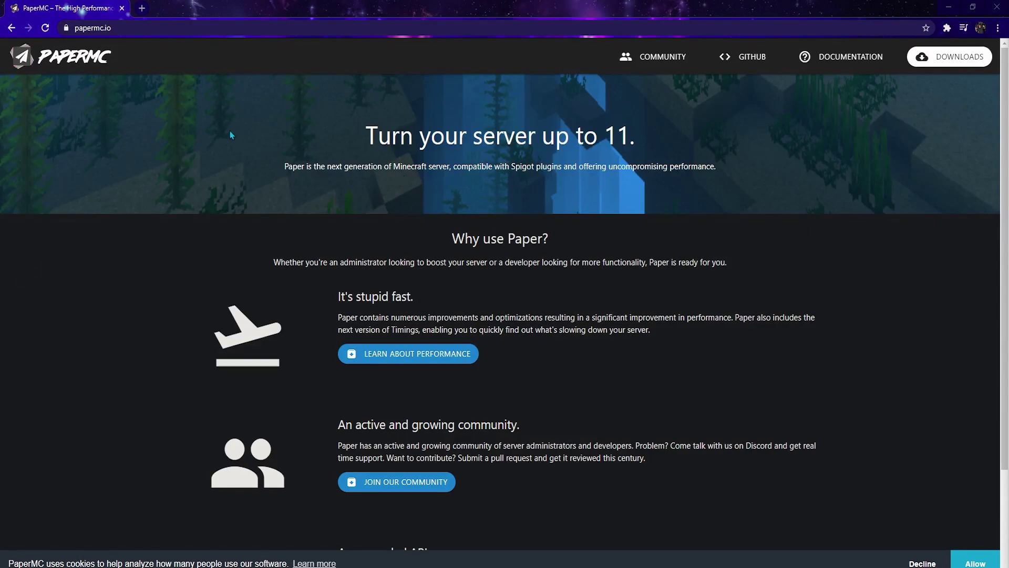
drag(32, 61, 63, 64)
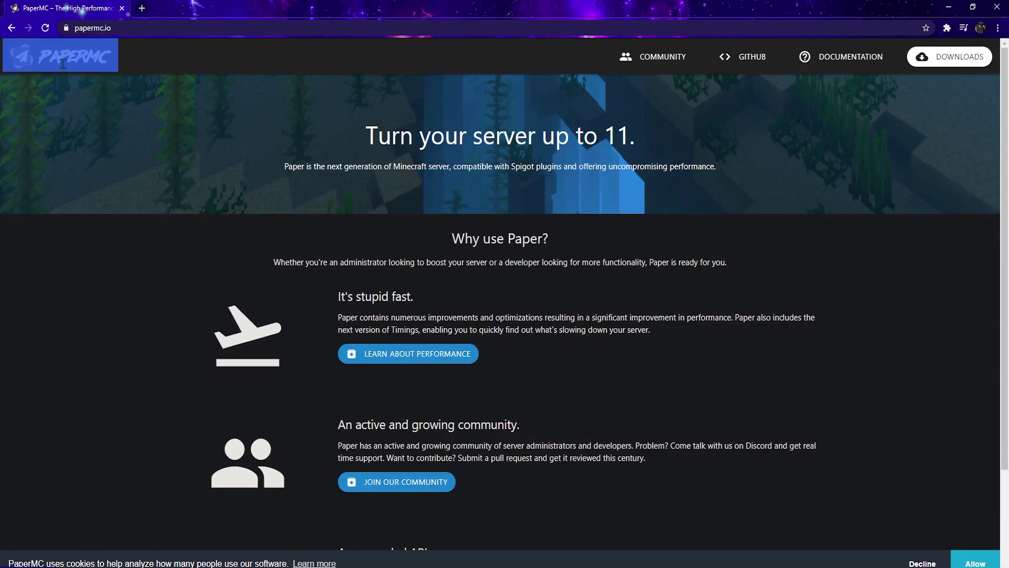
click(156, 101)
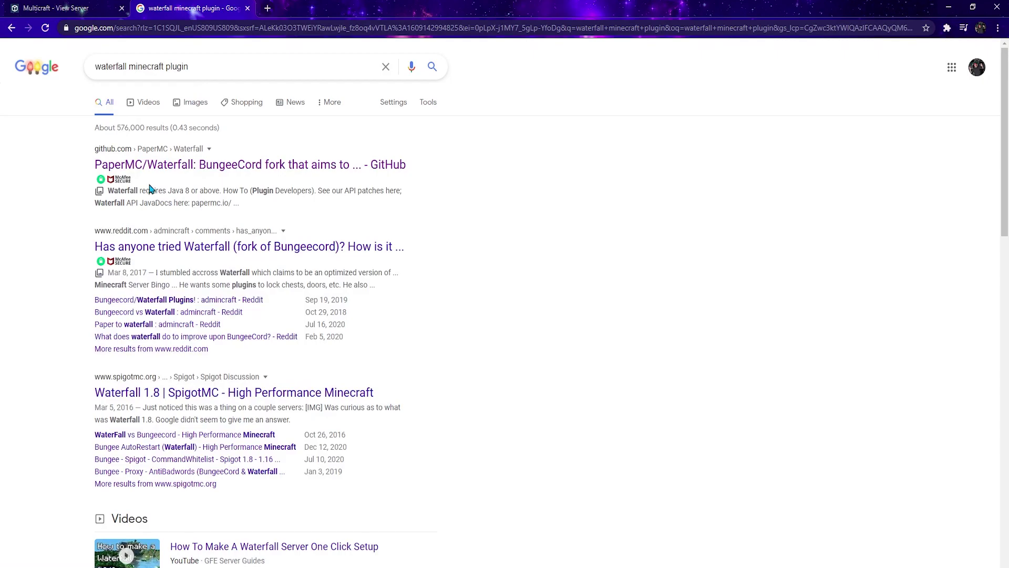
Open the PaperMC/Waterfall GitHub repository, review its README Features and Scalability points, then close it.
click(178, 166)
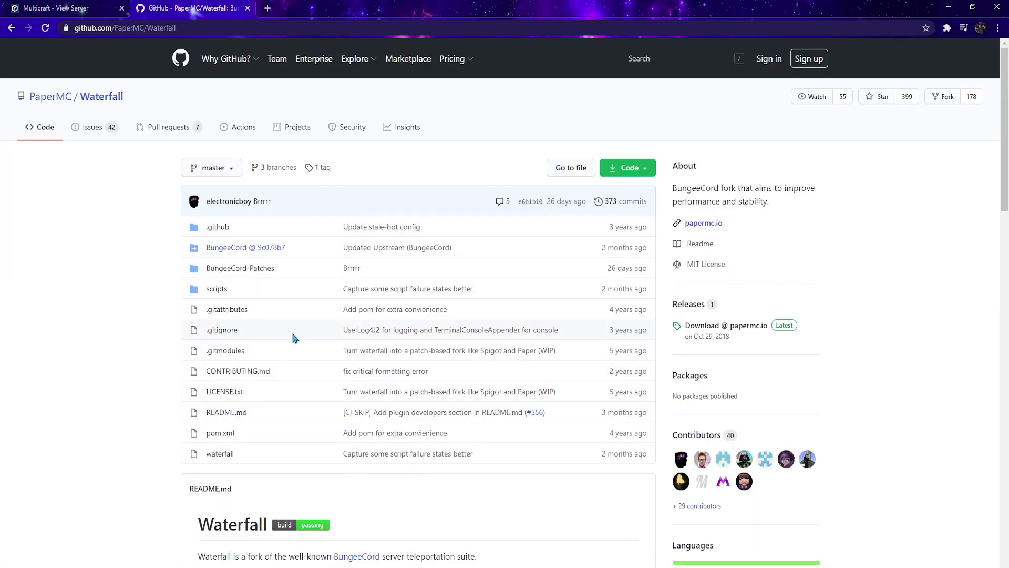
drag(126, 98, 79, 100)
click(155, 104)
scroll(34, 342, down, 7)
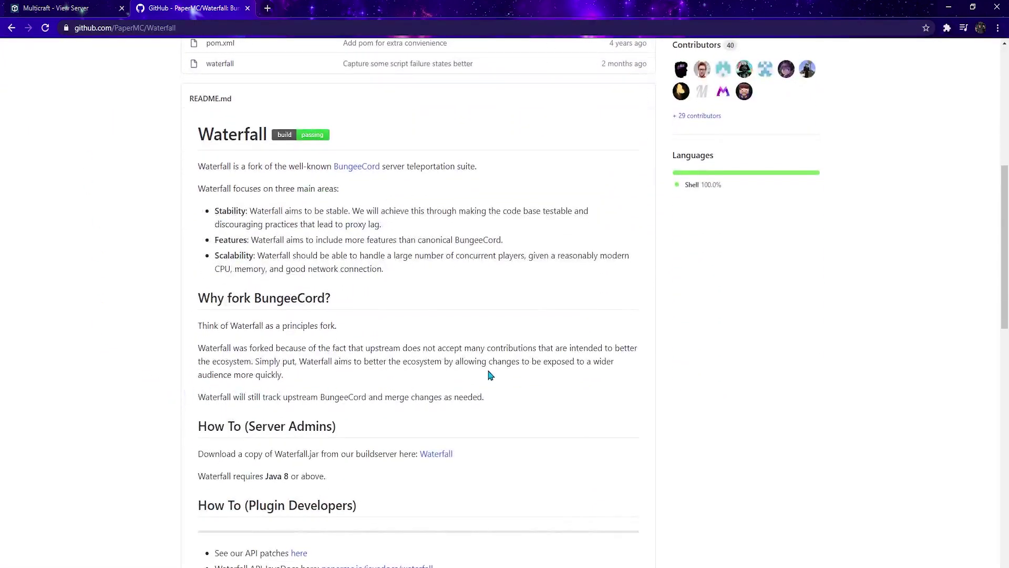
drag(399, 270, 331, 232)
key(ctrl+w)
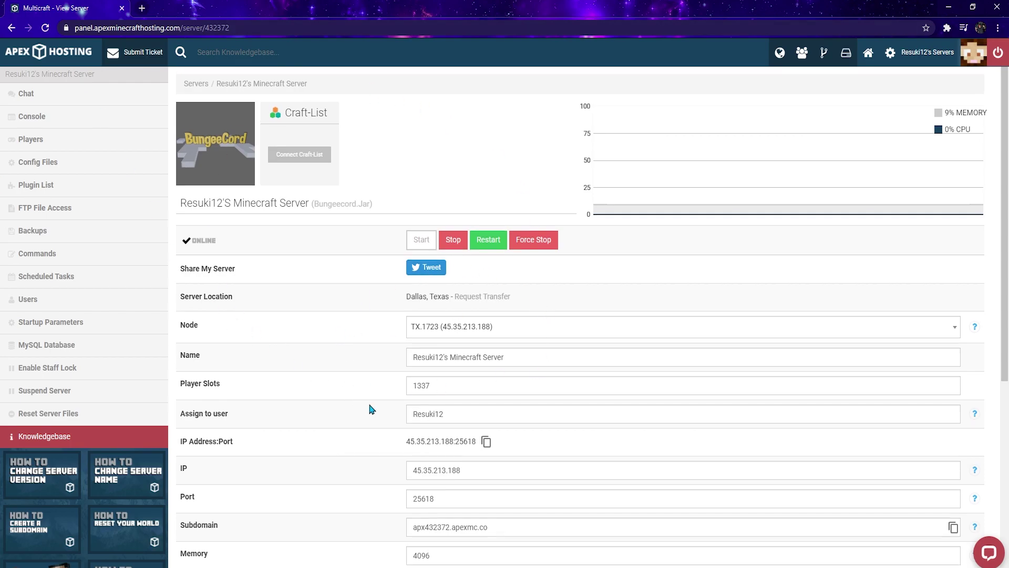
Pick the WaterFall jar from the server jar list by searching 'waterfal'.
scroll(371, 409, down, 3)
scroll(371, 408, down, 2)
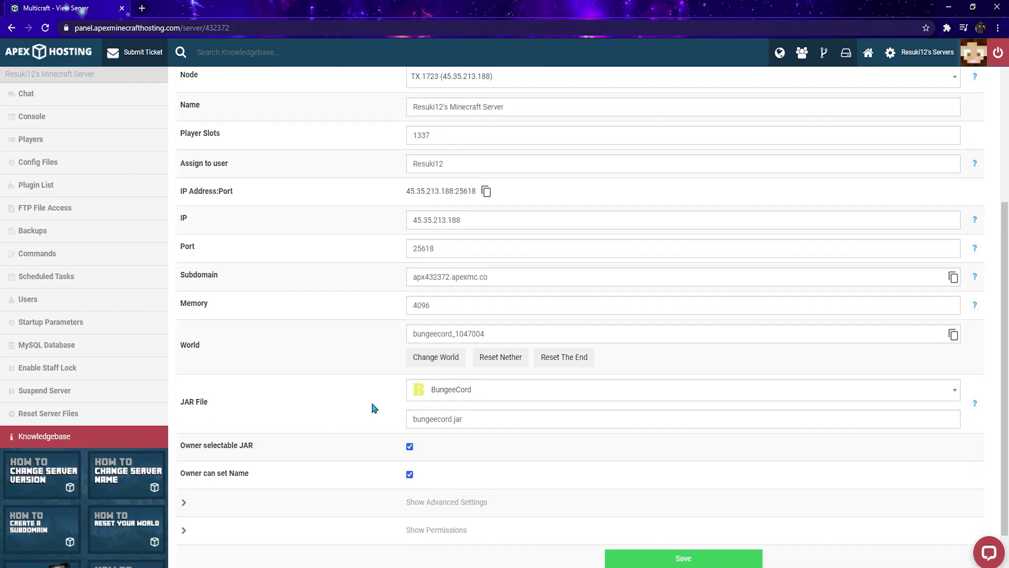
drag(210, 375, 275, 382)
click(275, 383)
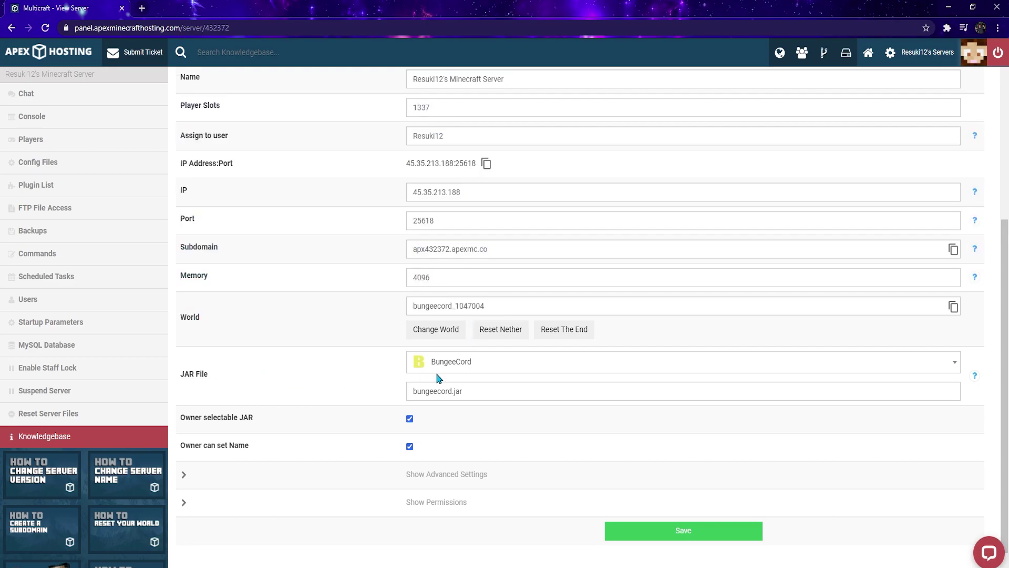
click(532, 369)
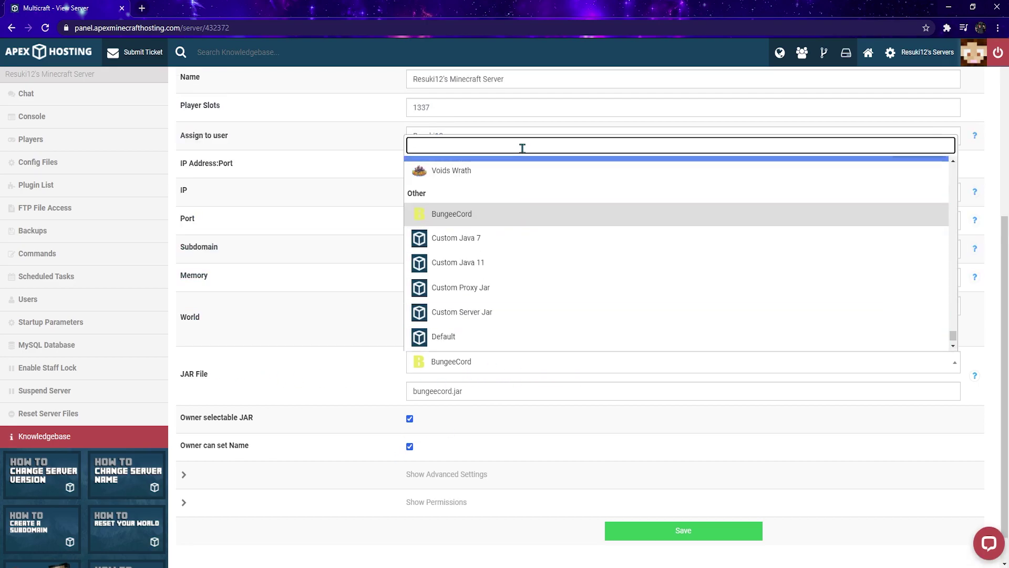
text(waterfall)
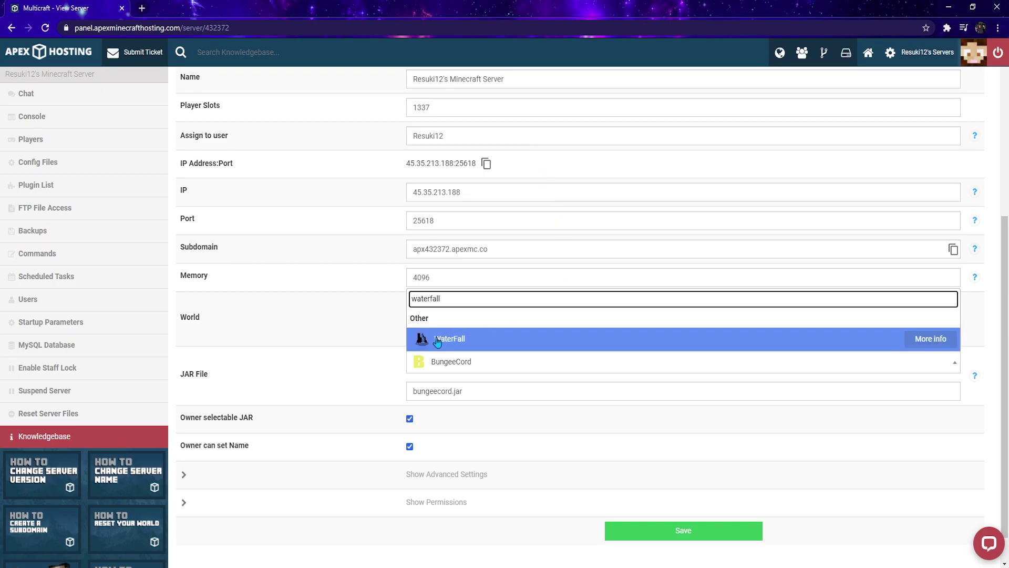
click(495, 343)
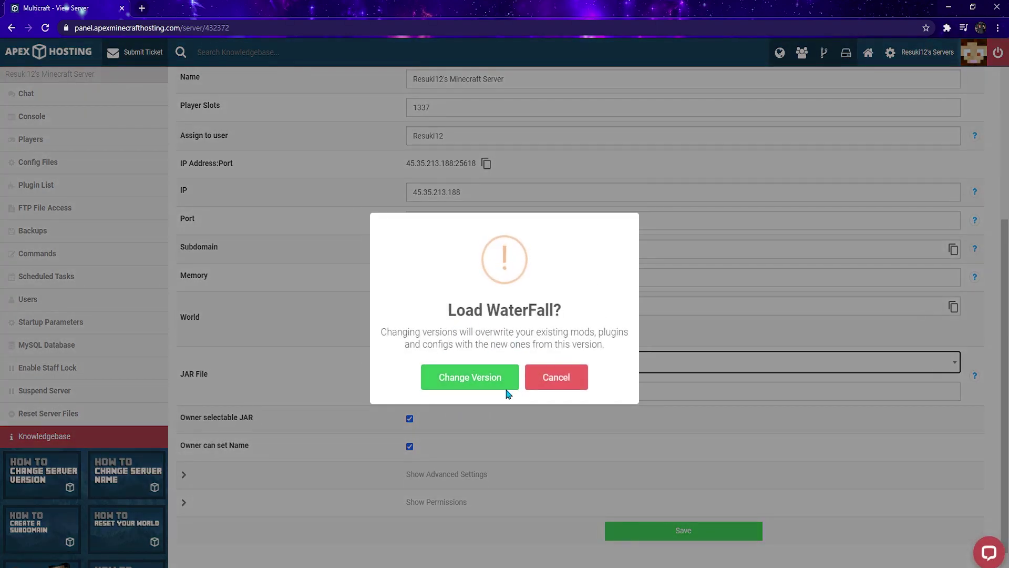
Confirm the Waterfall version change with a new world and restart the server.
click(463, 381)
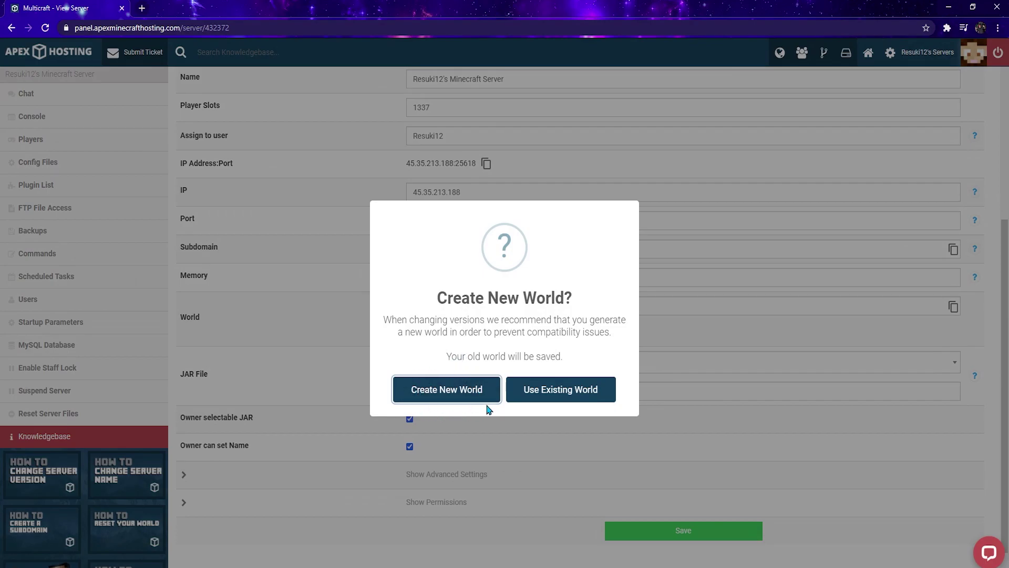
click(448, 395)
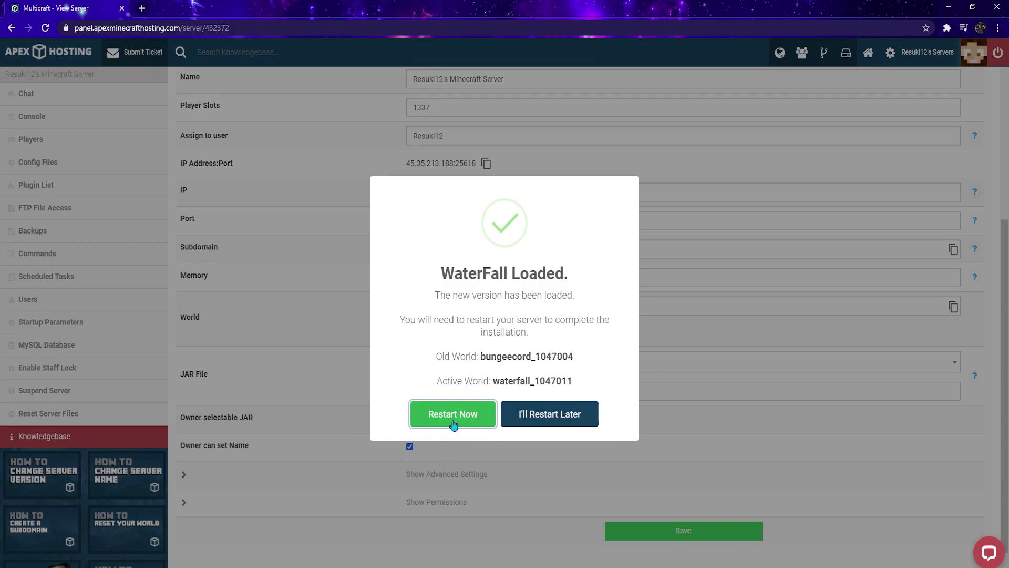
click(453, 424)
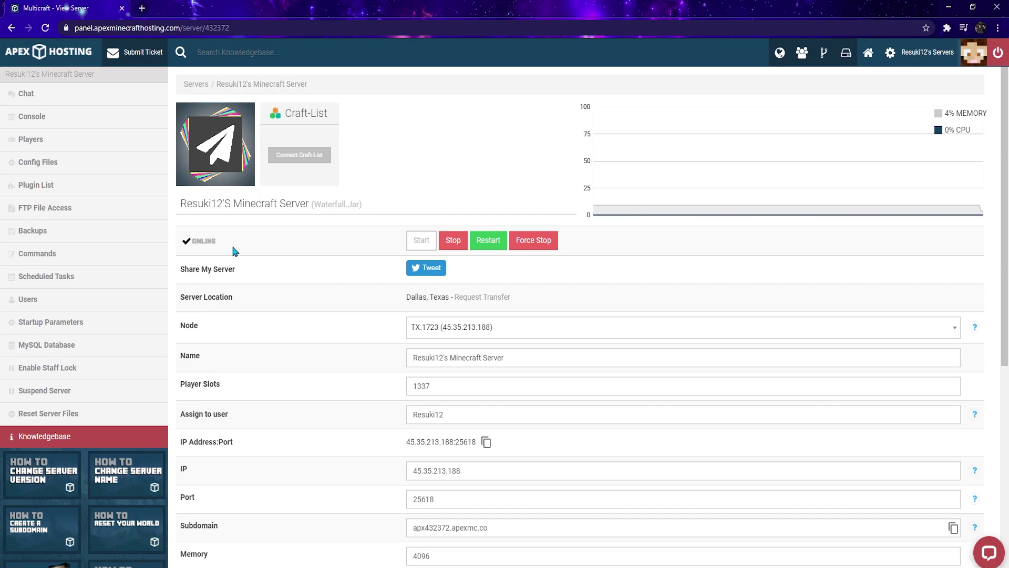
Log in to the web file manager and open waterfall.yml from the server's file list.
click(51, 212)
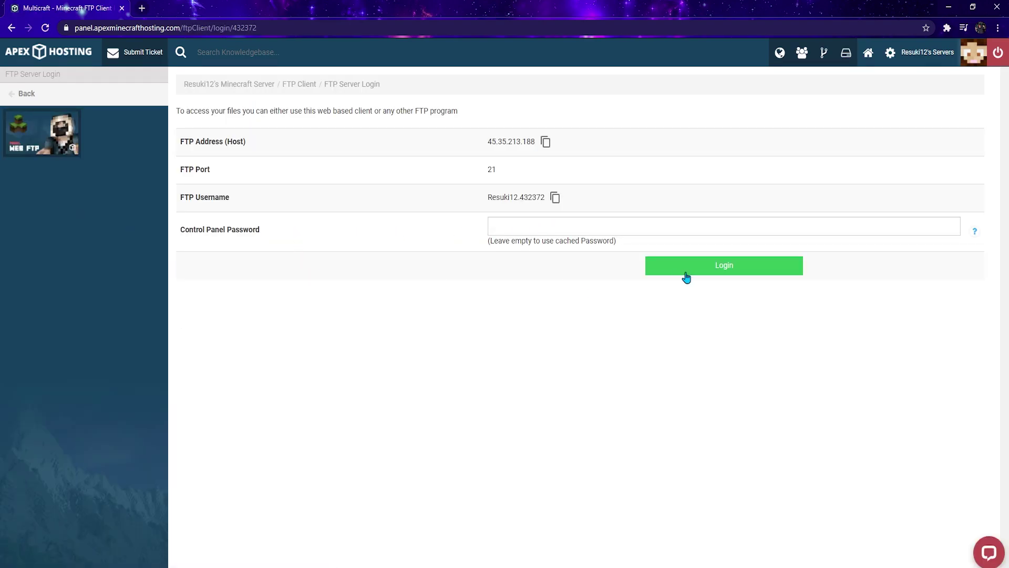
click(734, 269)
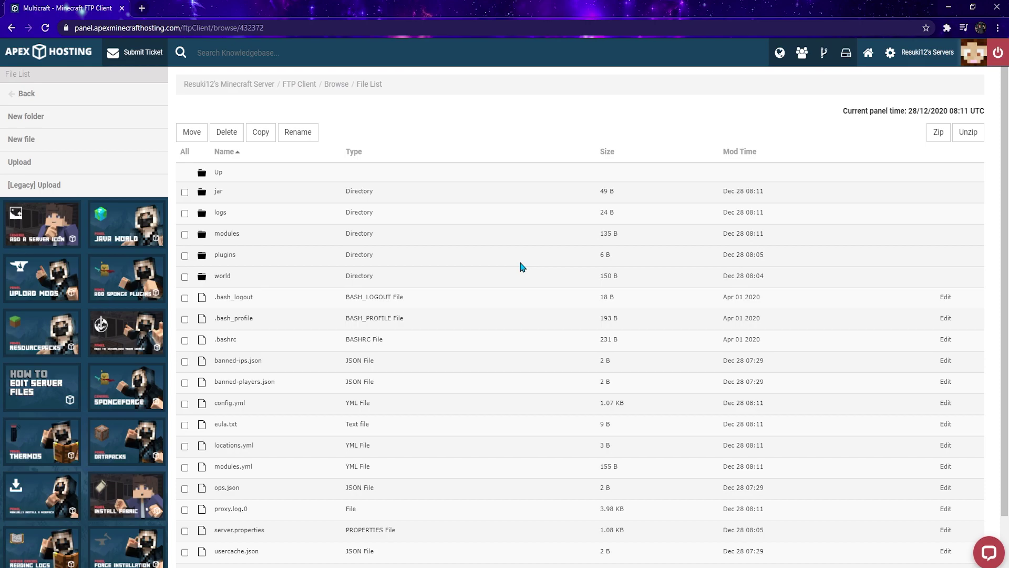
scroll(286, 285, down, 1)
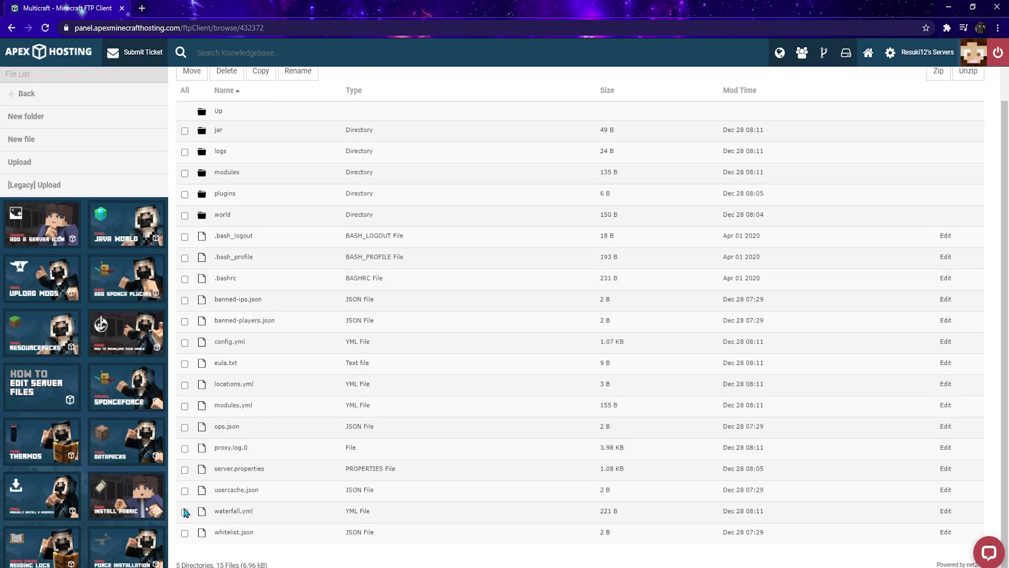
drag(262, 512, 375, 554)
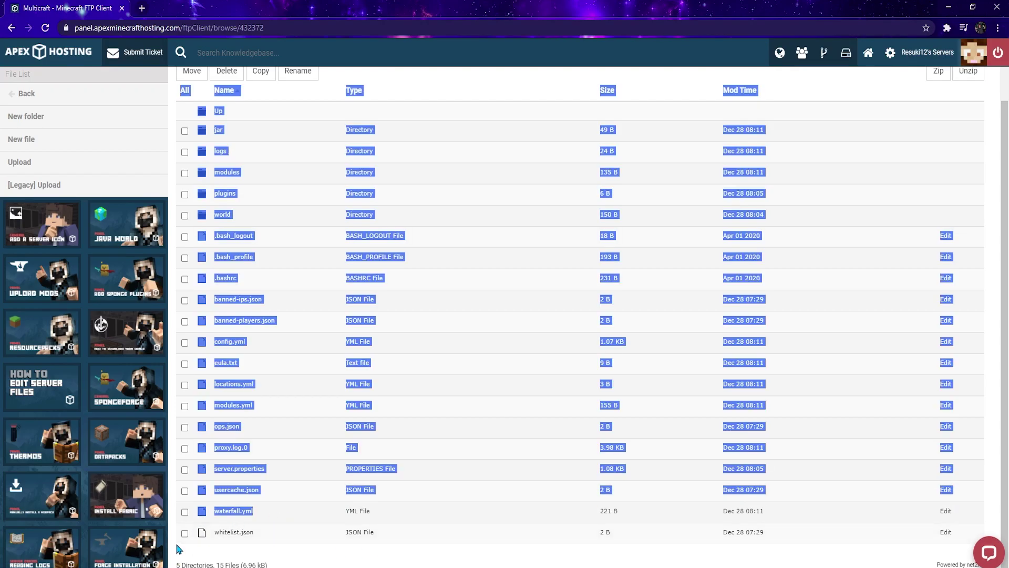
click(169, 514)
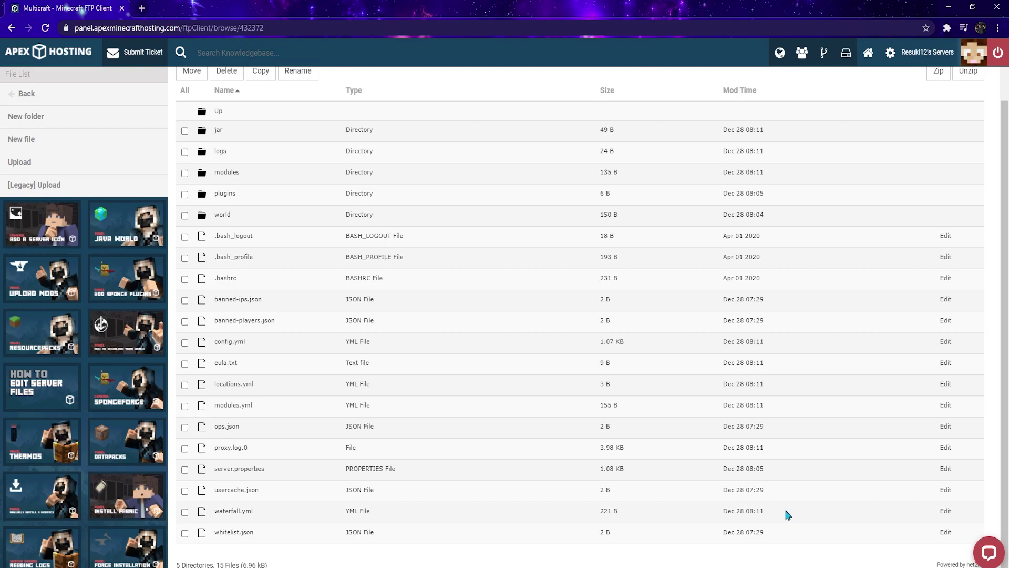
click(946, 511)
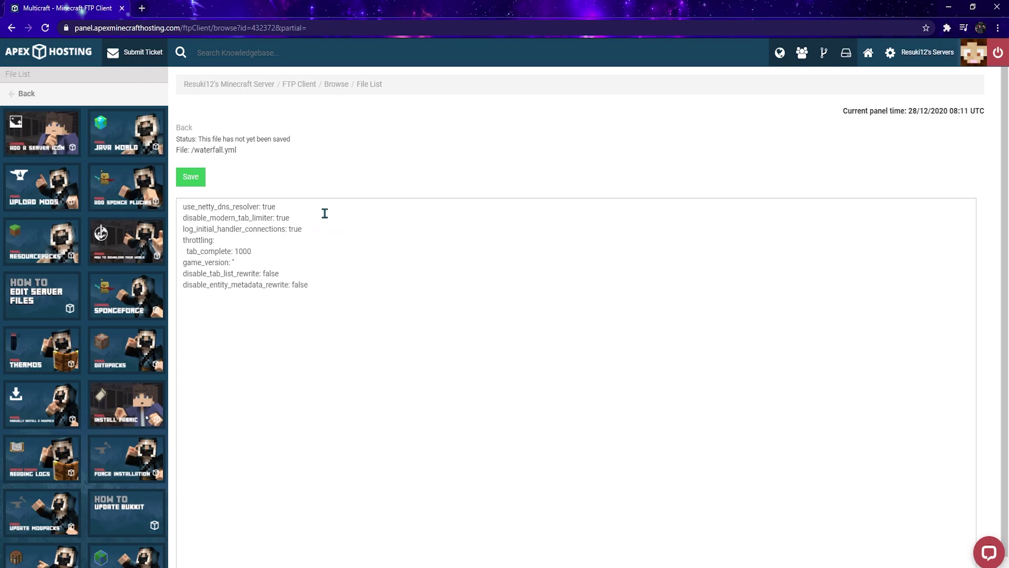
Point out waterfall.yml settings such as disable_modern_tab_limiter, log_initial_handler_connections and throttling, leaving them unchanged.
click(312, 212)
double_click(269, 207)
click(328, 218)
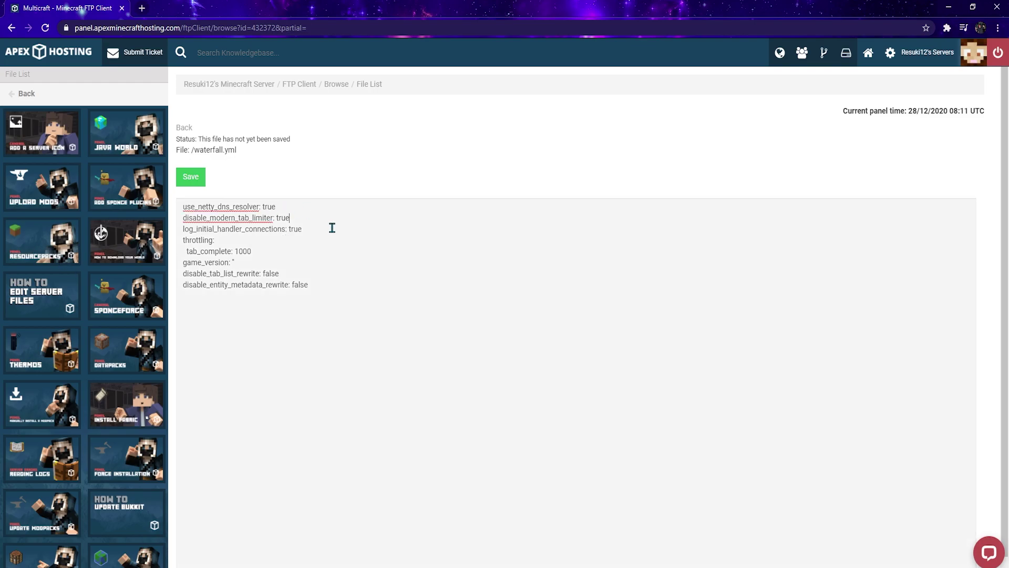
click(291, 207)
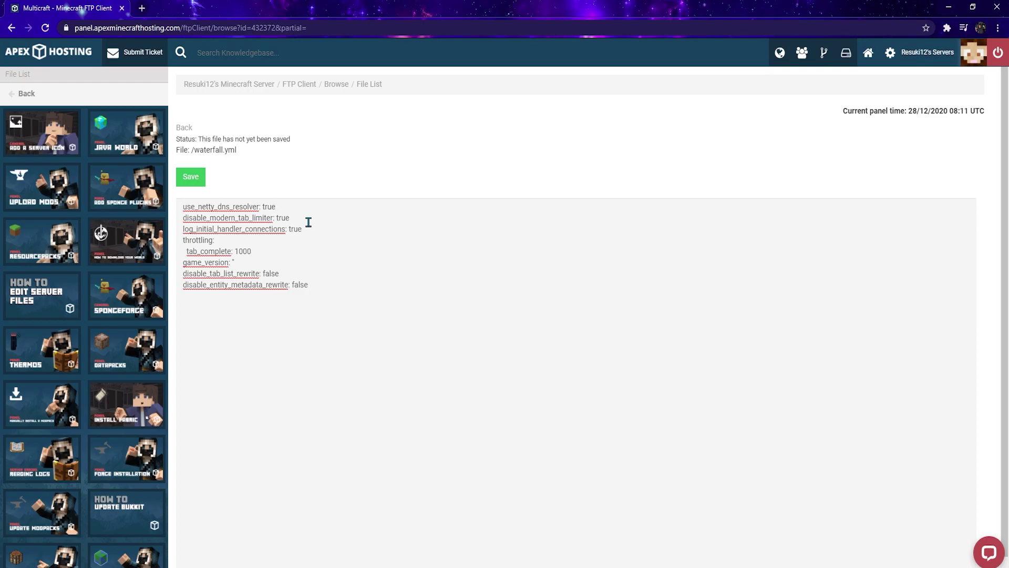
double_click(281, 218)
click(344, 223)
drag(286, 230, 187, 232)
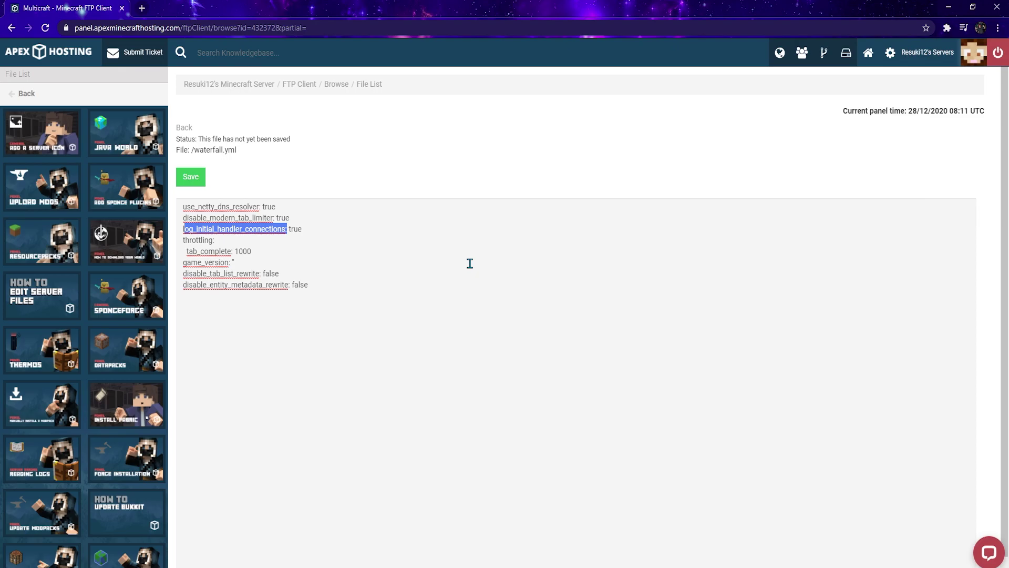
click(429, 262)
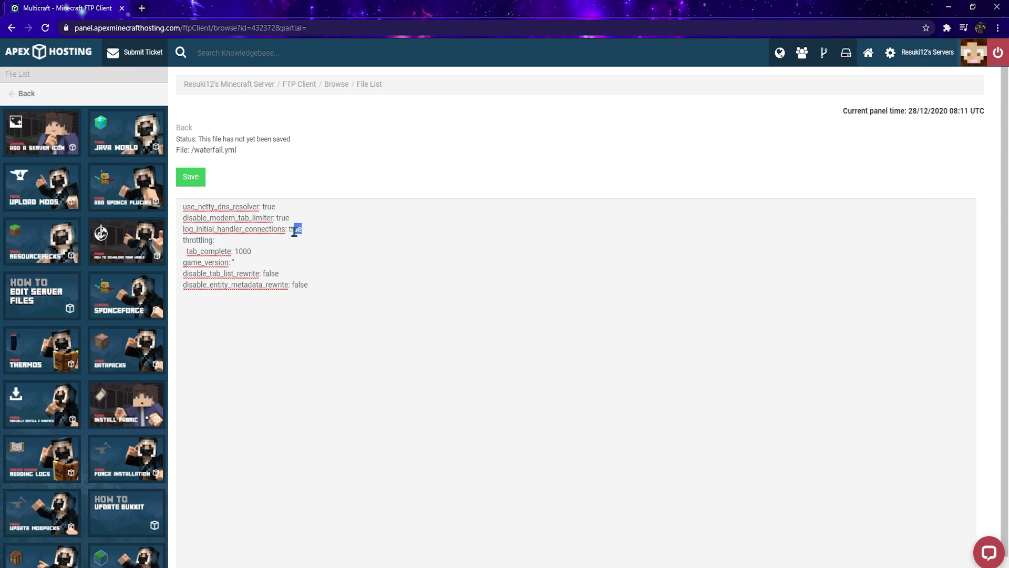
mouse_move(293, 228)
mouse_down()
mouse_move(290, 237)
mouse_move(287, 227)
mouse_up()
click(284, 244)
drag(231, 264, 186, 265)
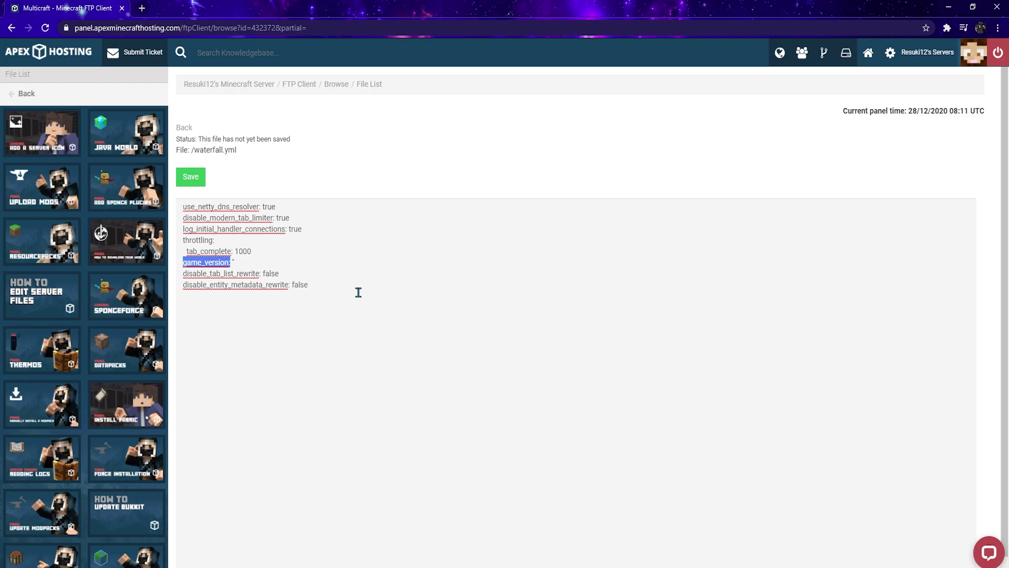
click(279, 275)
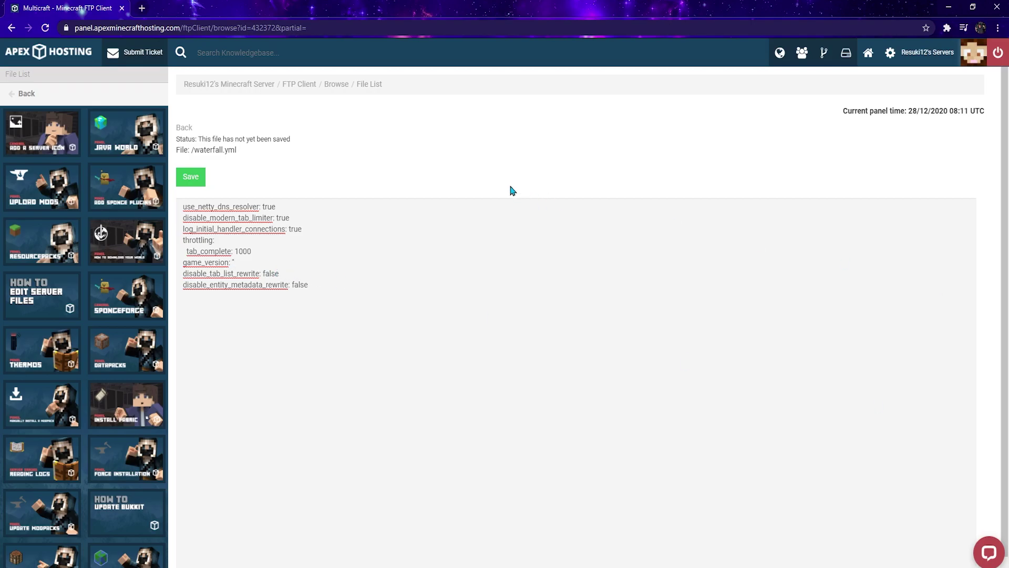
click(291, 274)
double_click(270, 274)
click(310, 273)
mouse_move(288, 293)
mouse_down()
mouse_move(283, 284)
mouse_move(180, 287)
mouse_move(307, 289)
mouse_move(239, 300)
mouse_move(316, 282)
mouse_move(297, 287)
mouse_up()
click(455, 314)
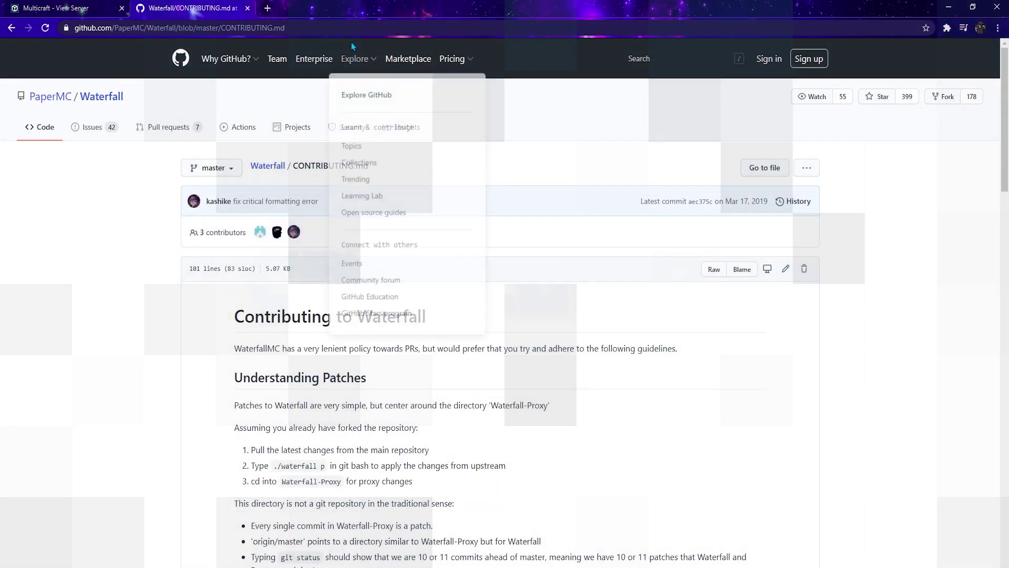
Scroll through Waterfall's CONTRIBUTING.md guide, then jump back to its top with Home.
drag(286, 28, 15, 47)
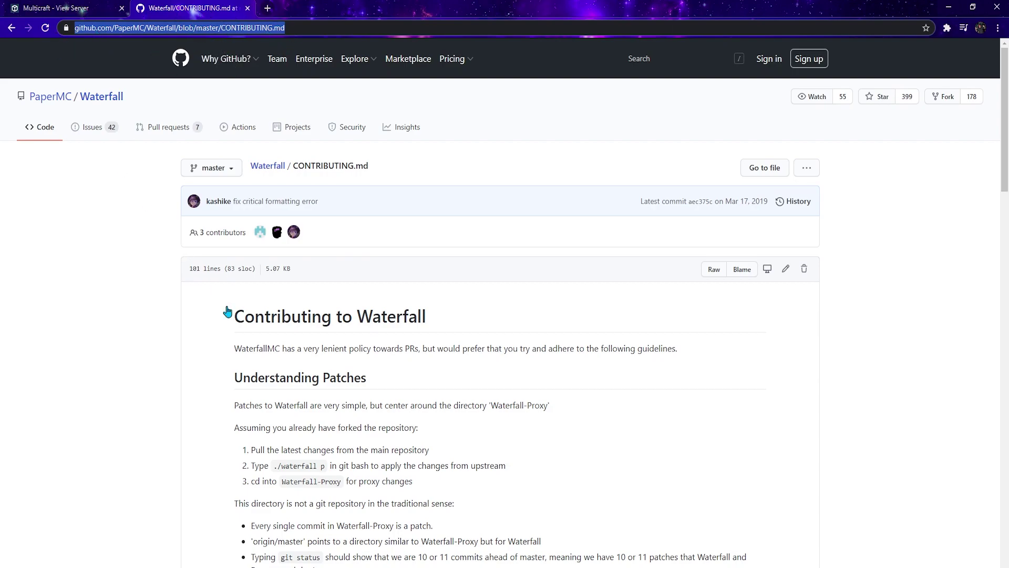
click(150, 349)
scroll(295, 360, down, 2)
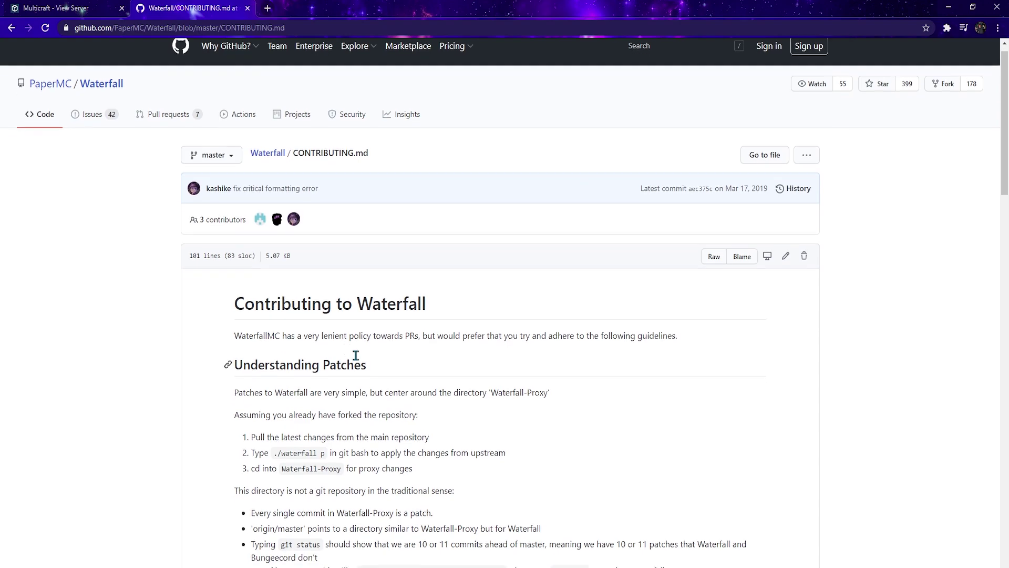
scroll(374, 353, down, 10)
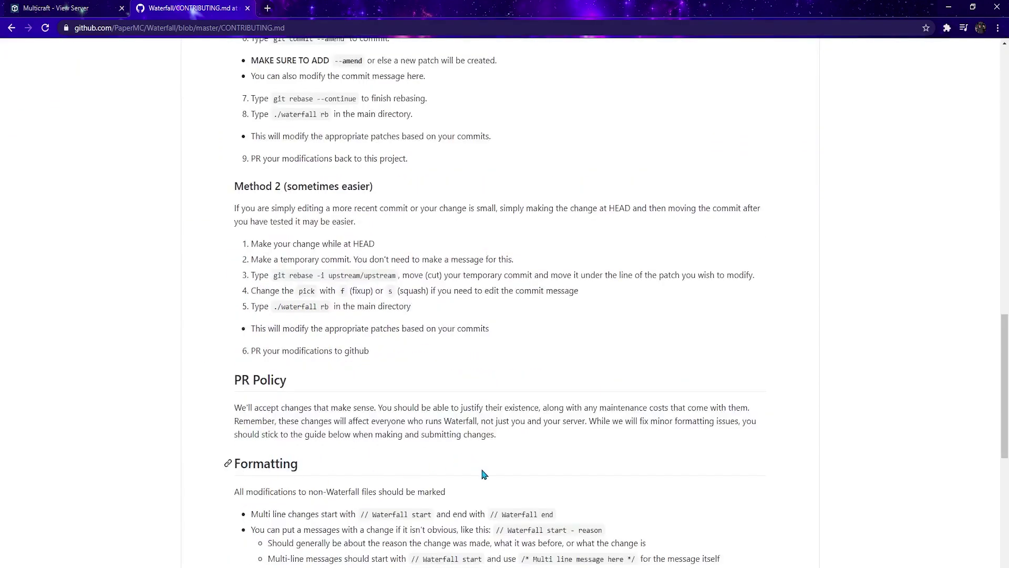
middle_click(482, 469)
key(Home)
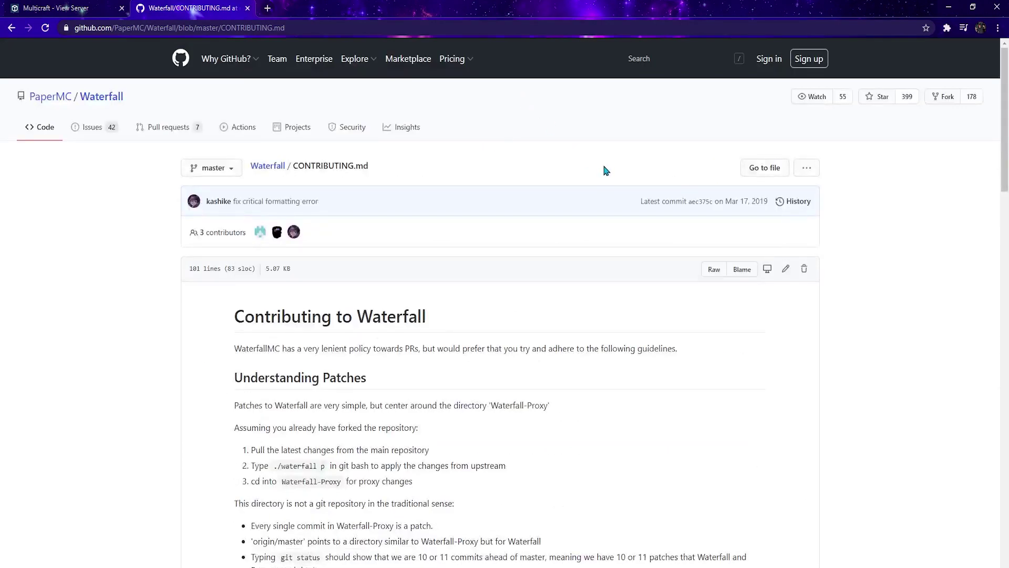